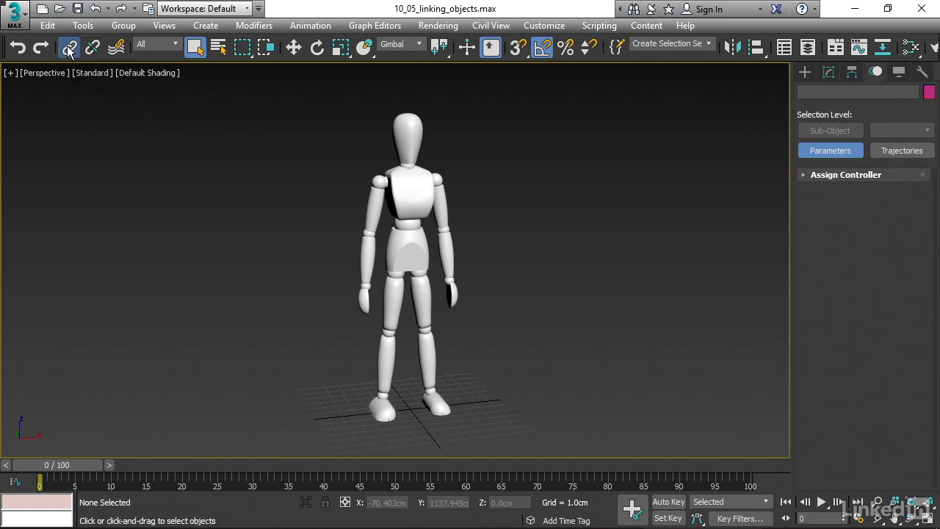
- Link the mannequin's right hand to the right forearm as its parent with Select and Link
click(69, 48)
scroll(264, 241, up, 3)
middle_drag(271, 250, 108, 193)
scroll(208, 210, up, 3)
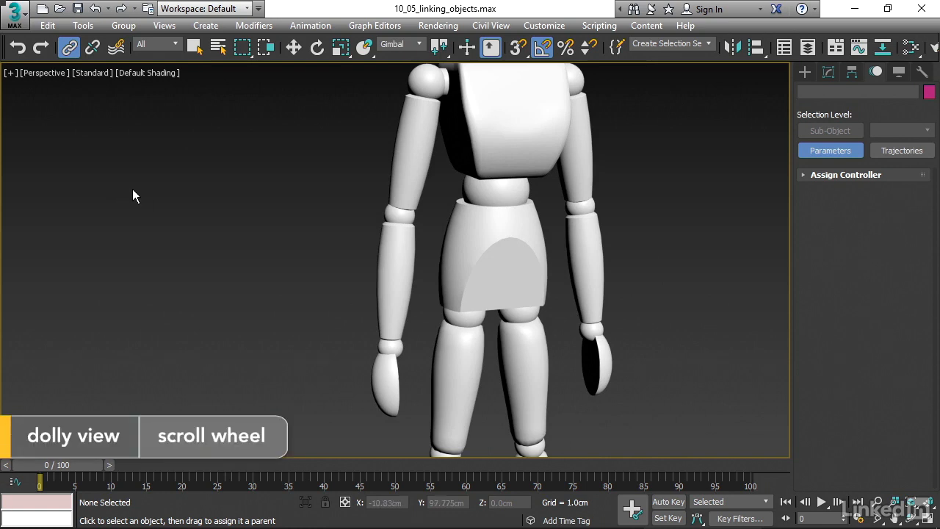
click(387, 390)
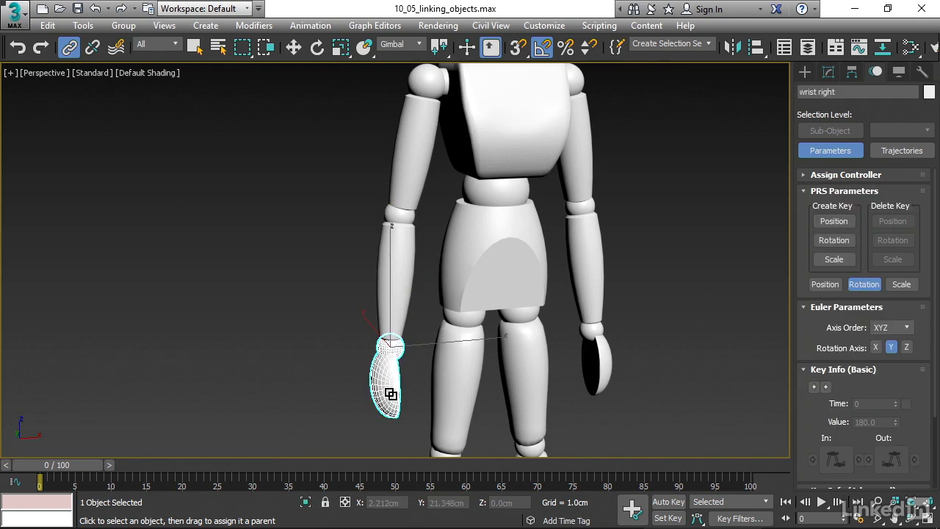
drag(390, 394, 401, 263)
drag(393, 401, 392, 246)
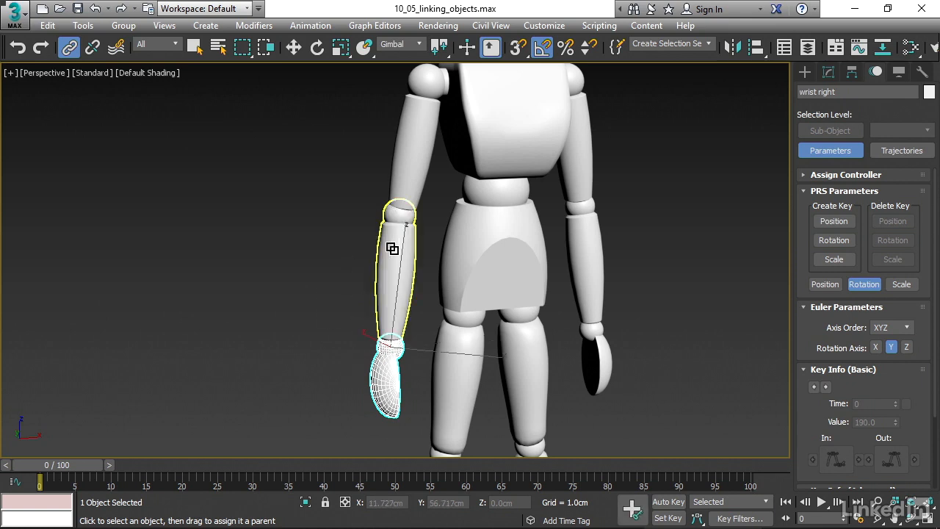
- Link the right forearm to the right upper arm as its parent
middle_drag(307, 193, 232, 216)
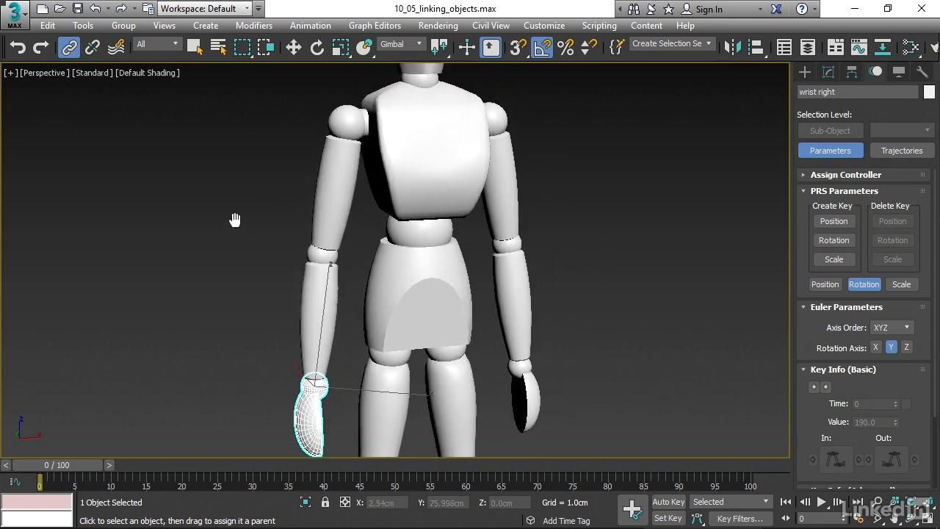
click(315, 301)
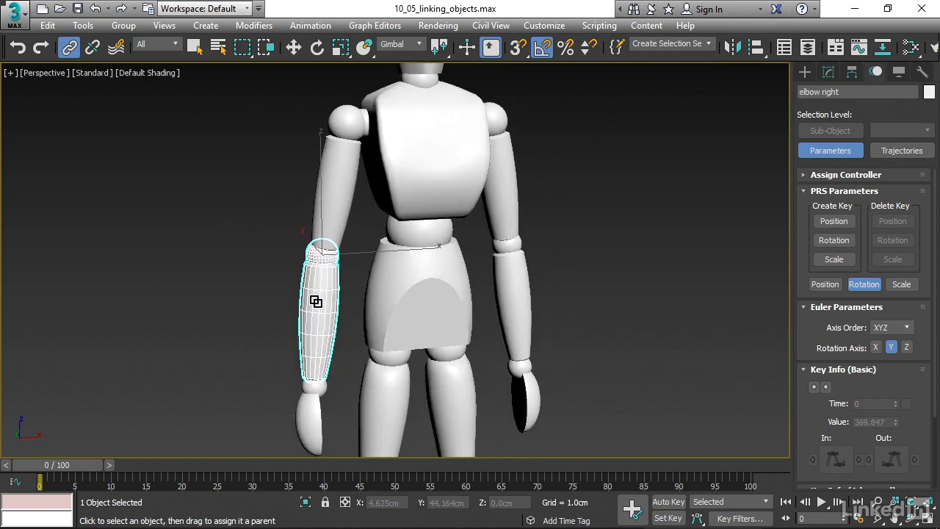
drag(315, 301, 341, 163)
- Link the left hand to the left forearm, and the left forearm to the left upper arm
drag(524, 385, 510, 174)
click(517, 288)
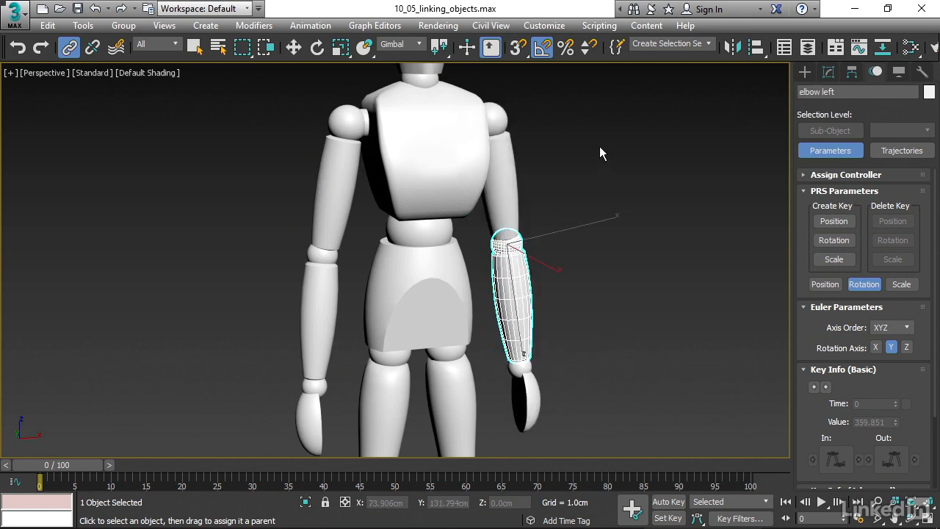
- Select the head and both upper arms together and link them to the chest
middle_drag(601, 150, 604, 239)
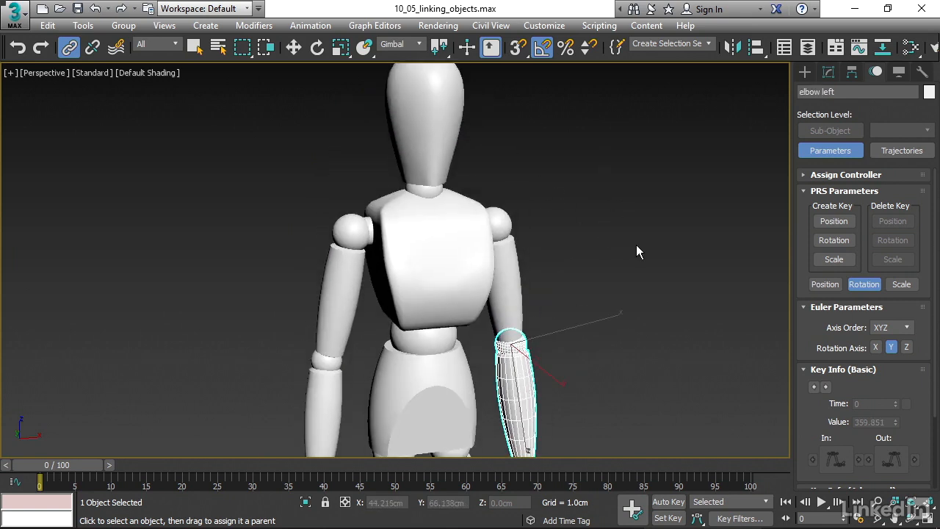
click(422, 111)
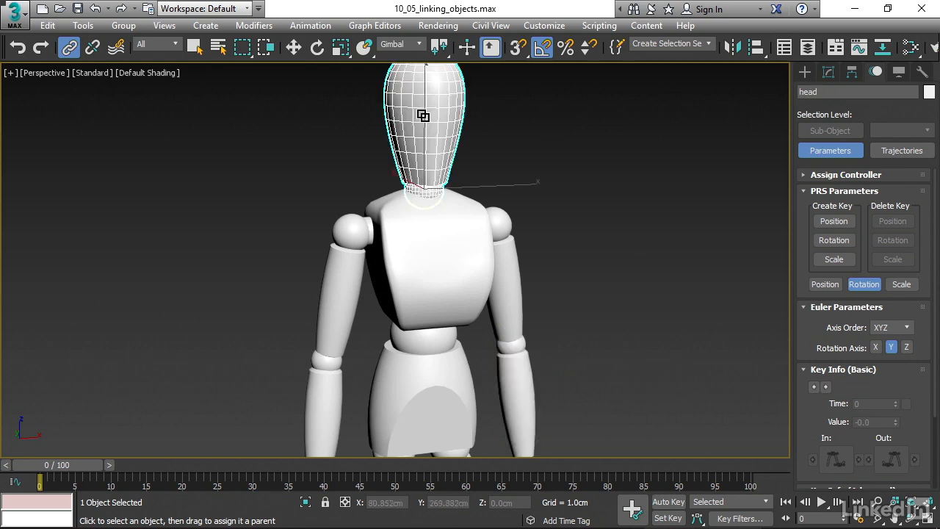
ctrl+click(329, 289)
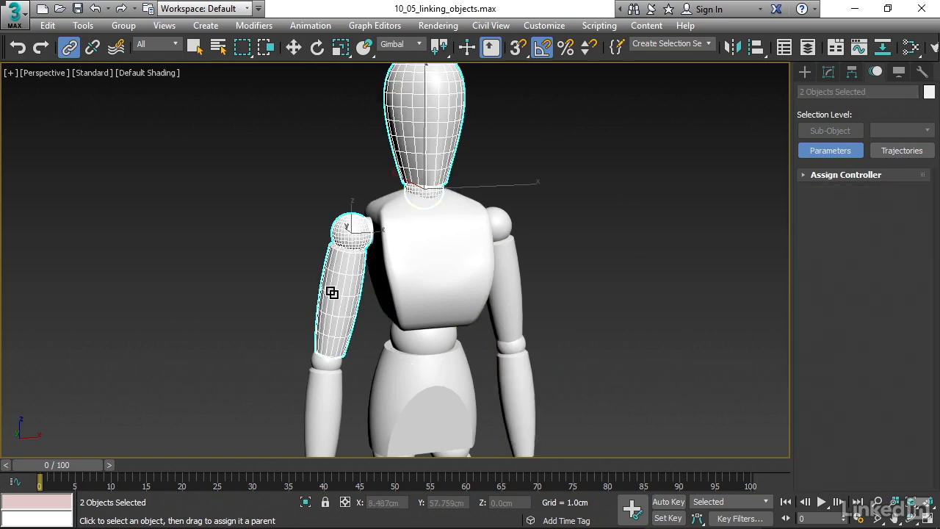
ctrl+click(523, 293)
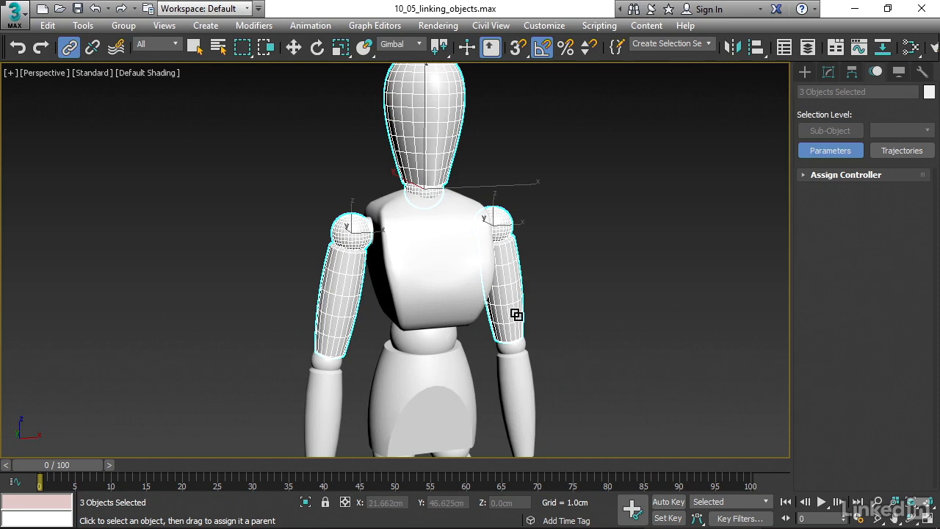
drag(516, 315, 433, 281)
- Select both thighs and the chest together and link them to the pelvis
middle_drag(636, 304, 641, 269)
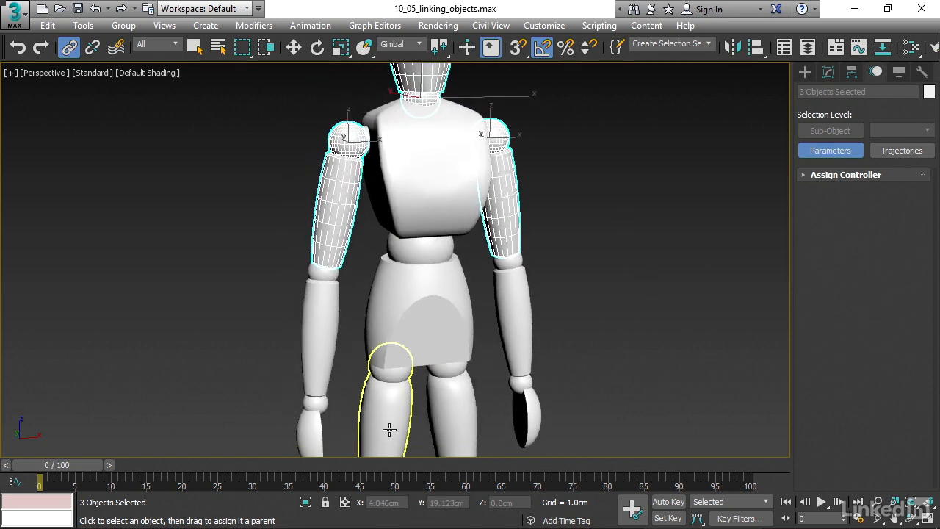
click(389, 431)
ctrl+click(465, 409)
ctrl+click(443, 204)
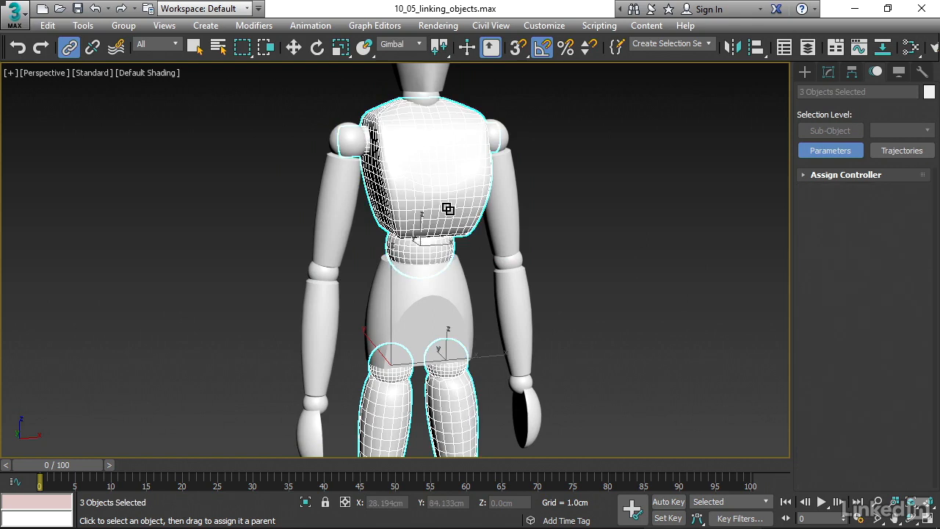
drag(430, 178, 426, 311)
- Link the right foot to the right lower leg, and the right lower leg to the right thigh
middle_drag(539, 302, 569, 220)
drag(367, 420, 385, 266)
middle_drag(427, 235, 420, 308)
drag(384, 336, 390, 212)
- Link the left foot to the left lower leg, and the left lower leg to the left thigh
middle_drag(597, 370, 532, 351)
drag(477, 370, 504, 250)
middle_drag(528, 204, 532, 306)
drag(452, 371, 442, 224)
- Test the linked hierarchy by rotating the pelvis, and undo the rotation
middle_drag(558, 239, 562, 295)
scroll(609, 299, down, 4)
middle_drag(616, 285, 528, 296)
scroll(564, 294, down, 3)
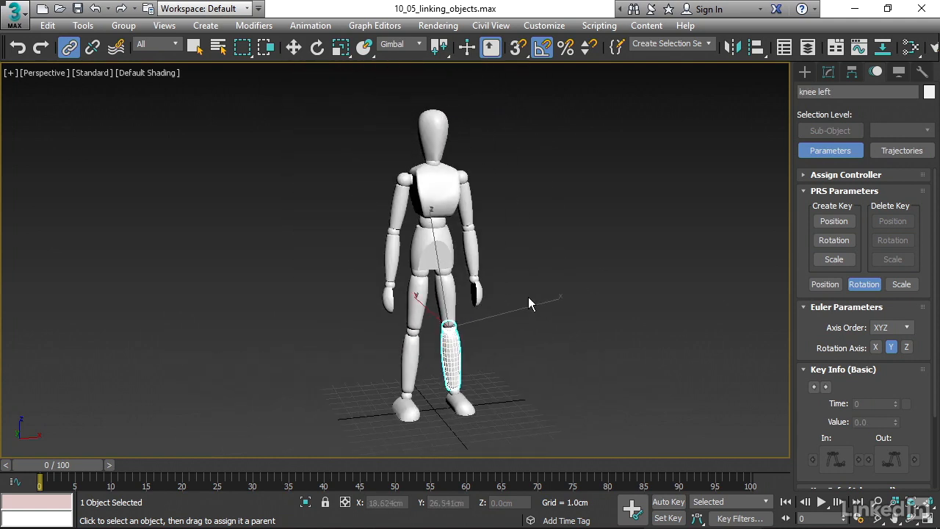
click(317, 47)
click(561, 261)
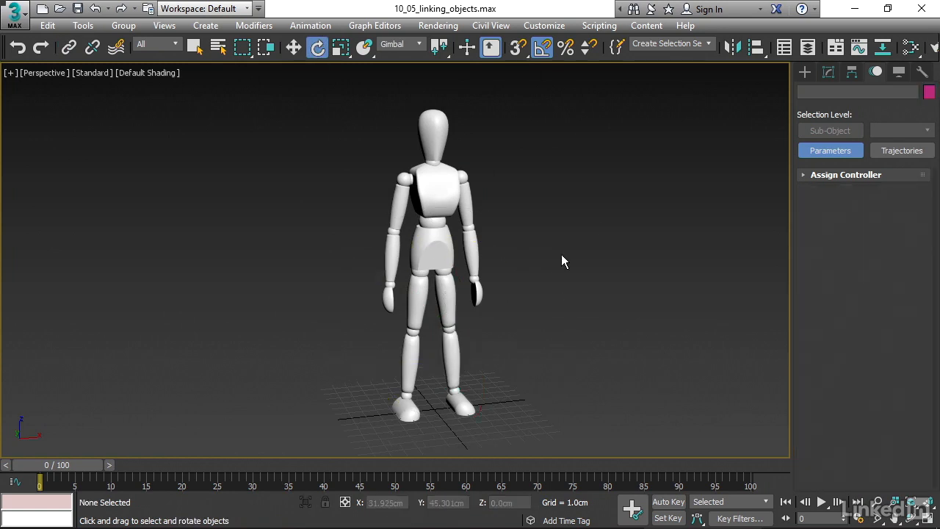
click(434, 250)
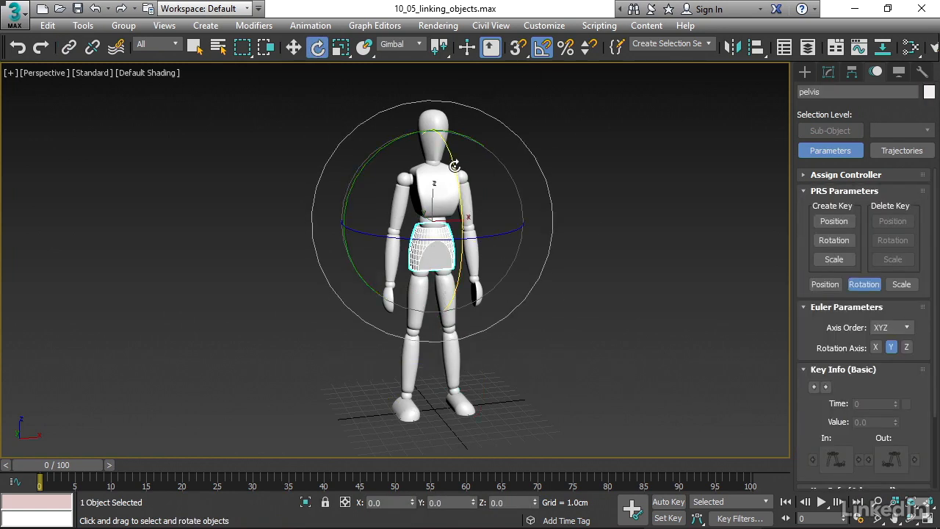
drag(454, 165, 488, 209)
key(ctrl+z)
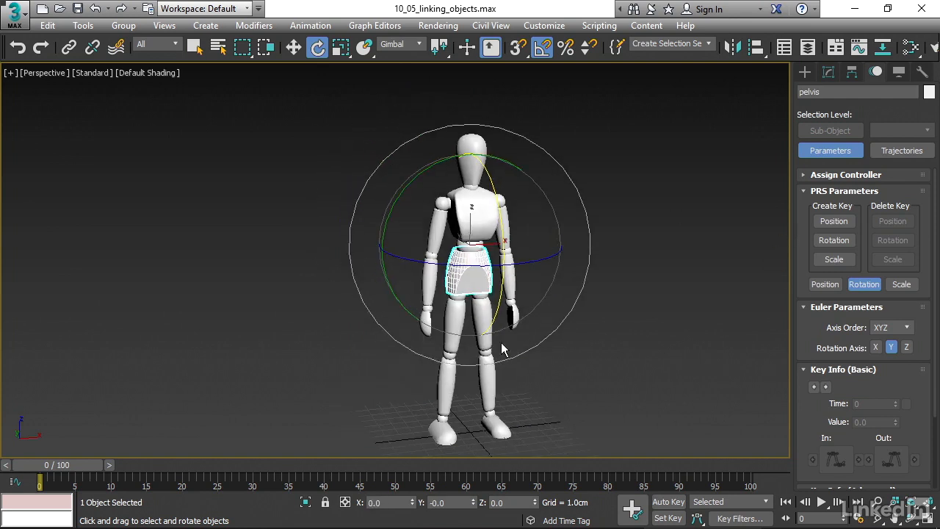
- Test-rotate the chest together with its linked head and arms, and undo the rotation
click(616, 346)
click(457, 221)
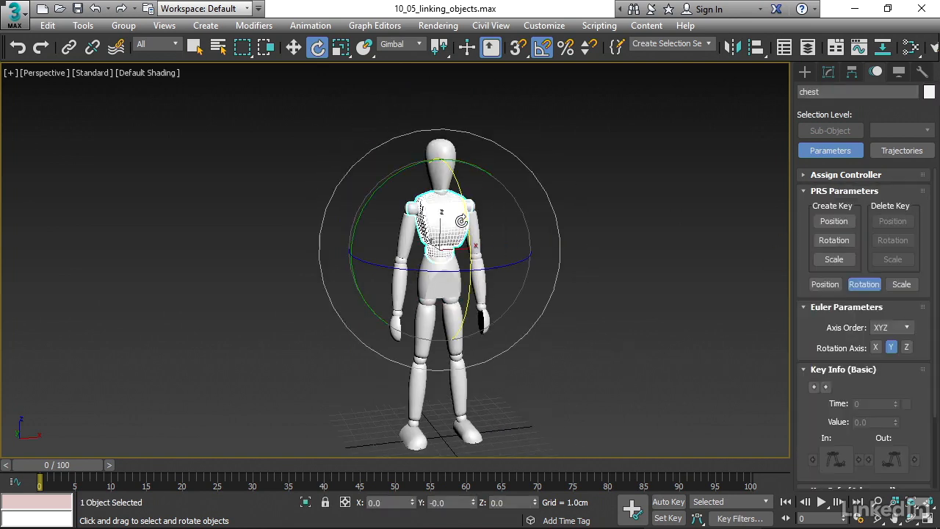
drag(464, 196, 474, 208)
key(ctrl+z)
- Test-rotate the head about its neck pivot, and undo the rotation
middle_drag(611, 369, 630, 373)
scroll(631, 365, up, 3)
click(589, 205)
middle_drag(590, 207, 675, 355)
click(449, 189)
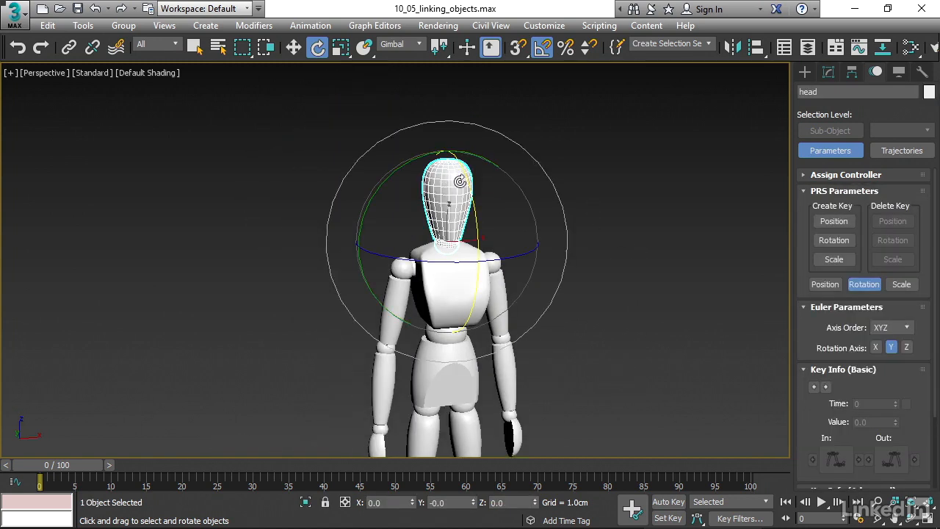
drag(468, 181, 477, 180)
key(ctrl+z)
- Select the right upper arm and reduce the size of the rotation gizmo by two increments
middle_drag(646, 343, 646, 309)
click(640, 308)
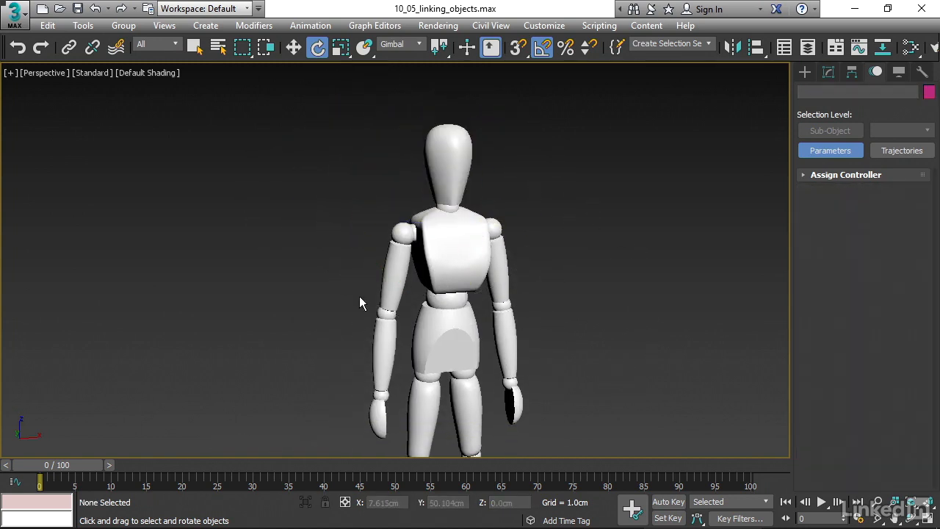
click(391, 276)
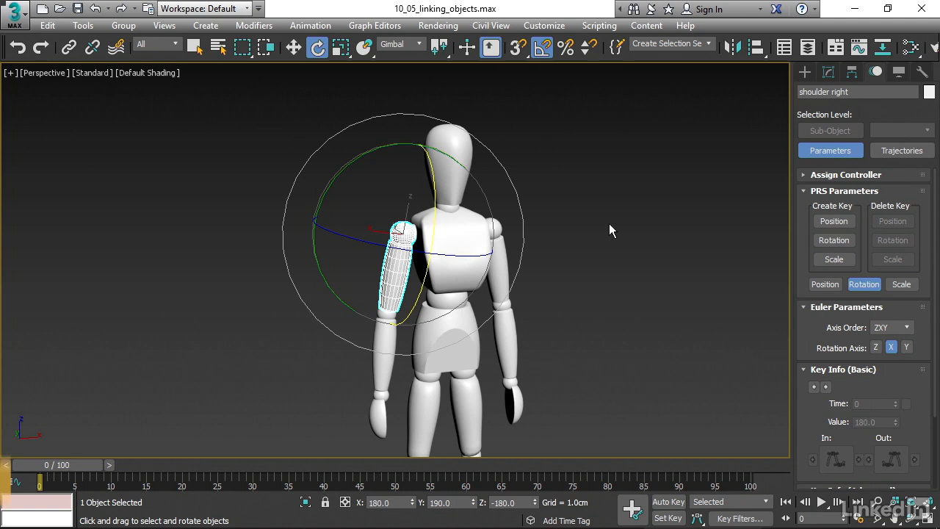
key(minus)
key(minus)
- Add the left upper arm and both forearms to the selection, test-rotate them together, undo the rotation and clear the selection
ctrl+click(501, 273)
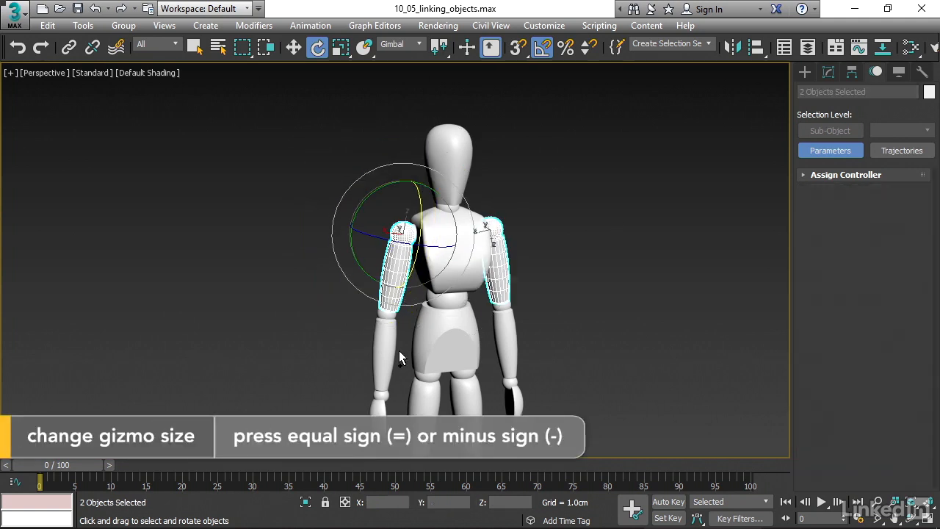
ctrl+click(386, 351)
ctrl+click(509, 348)
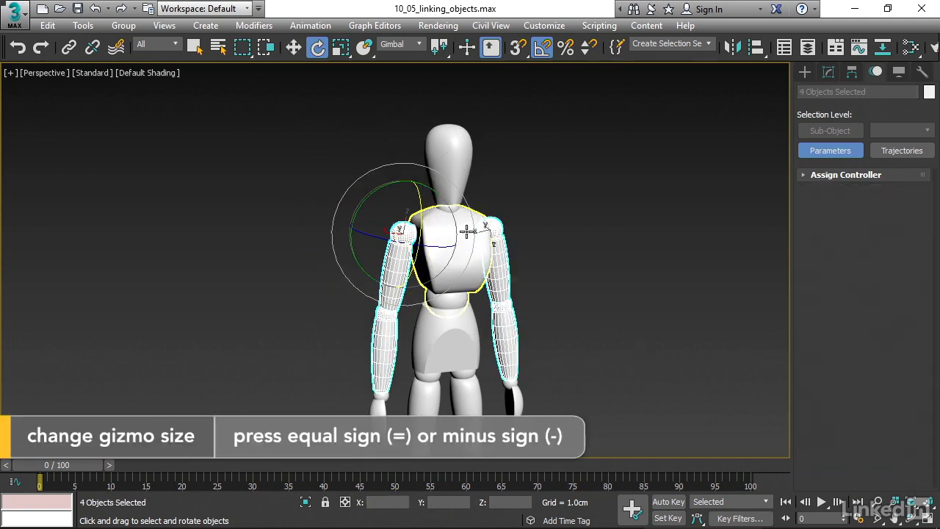
mouse_move(421, 196)
mouse_down()
mouse_move(423, 245)
mouse_move(419, 189)
mouse_move(413, 220)
mouse_move(418, 189)
mouse_move(423, 207)
mouse_up()
key(ctrl+z)
scroll(677, 370, down, 6)
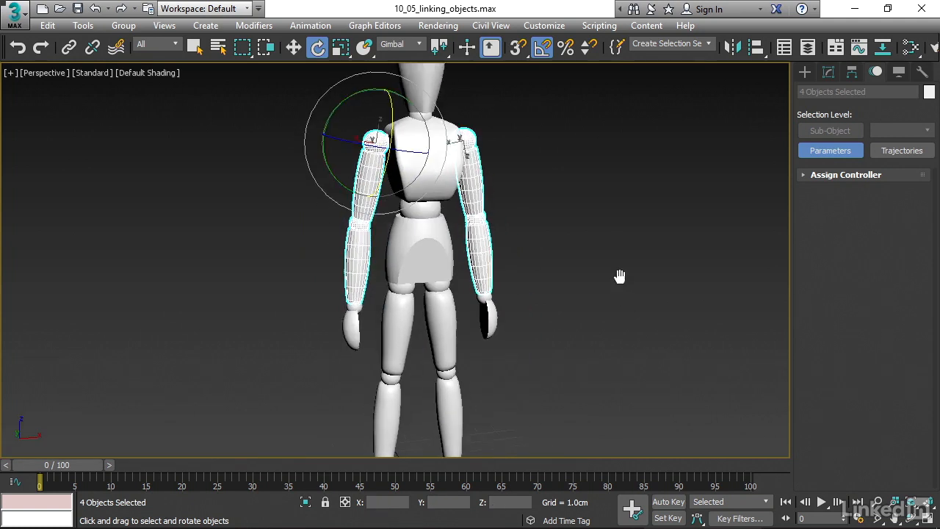
click(530, 351)
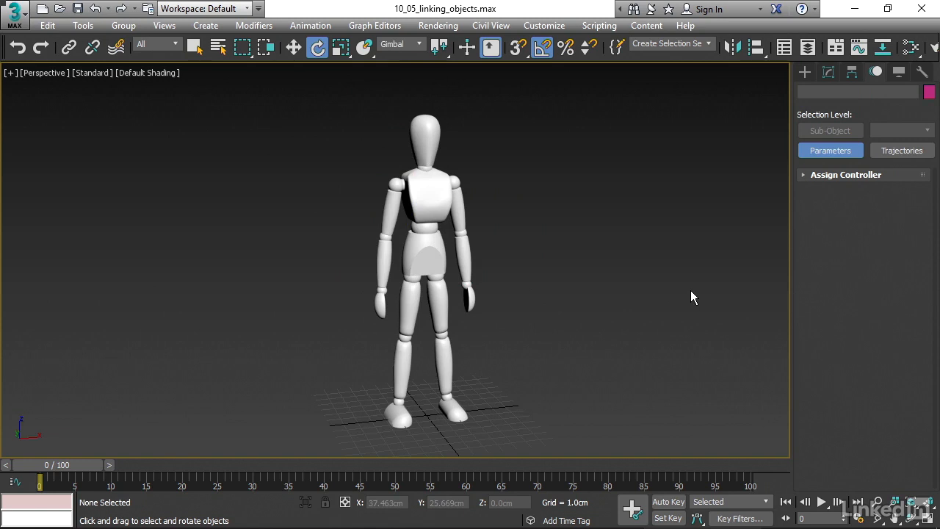
- Examine the full parent-child hierarchy under the pelvis in the Scene Explorer, expanding all levels, and close the explorer
click(781, 50)
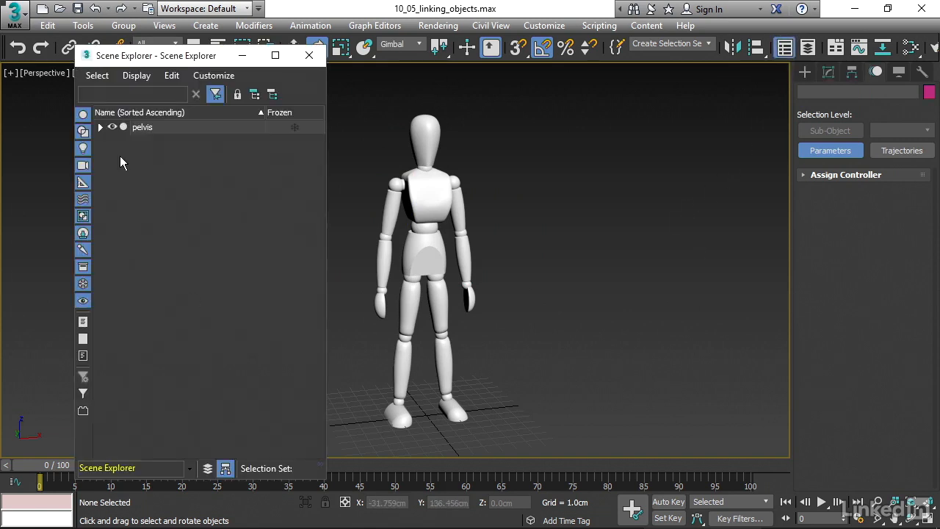
click(101, 127)
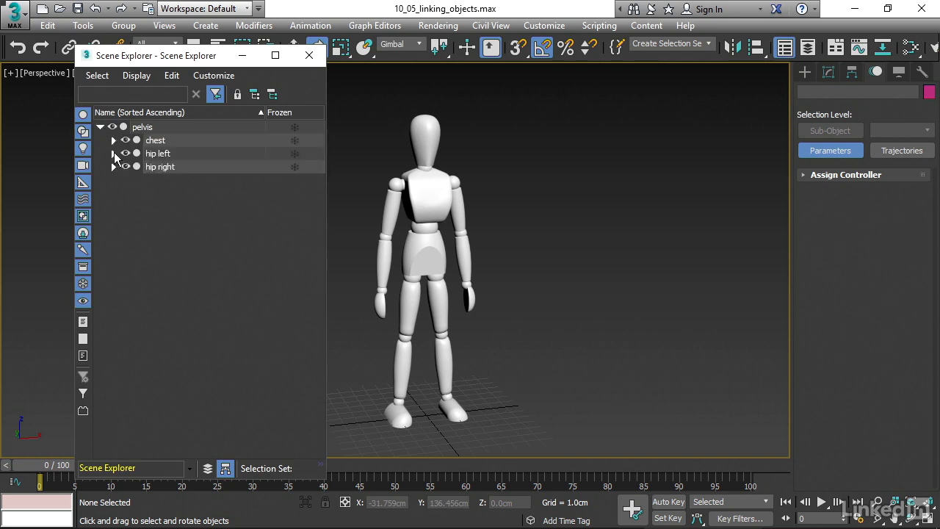
click(101, 127)
click(100, 126)
click(101, 126)
shift+click(101, 126)
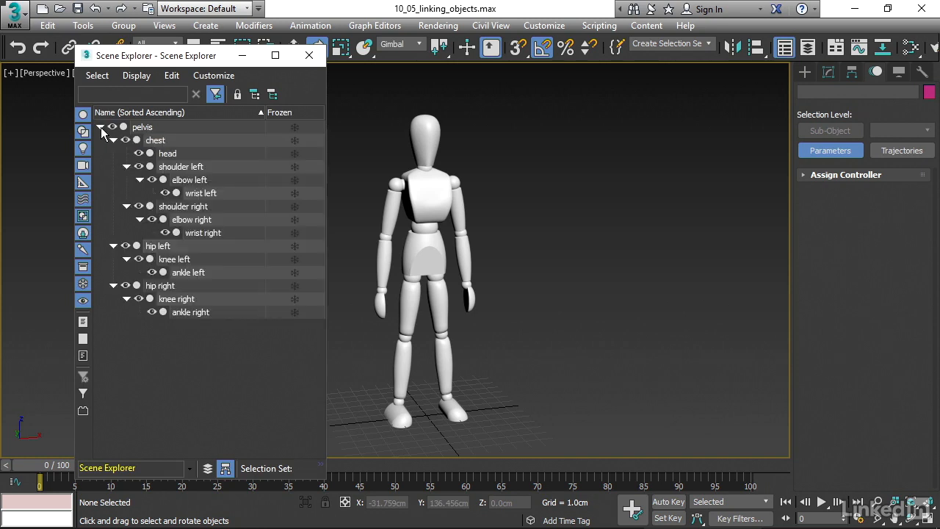
click(101, 127)
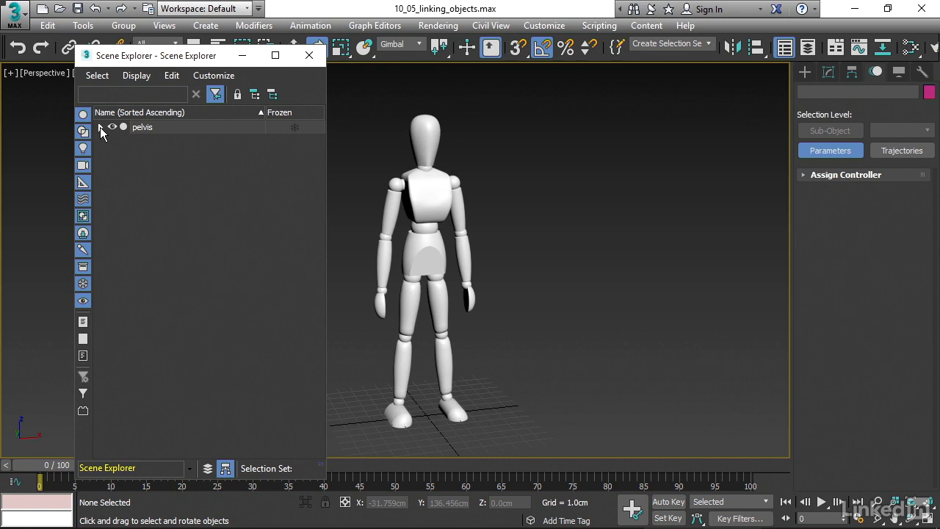
click(100, 127)
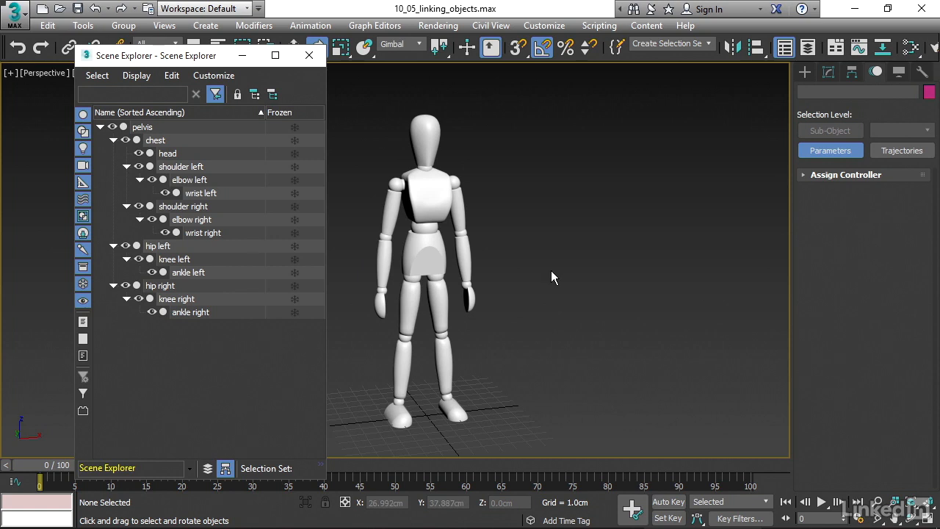
click(309, 55)
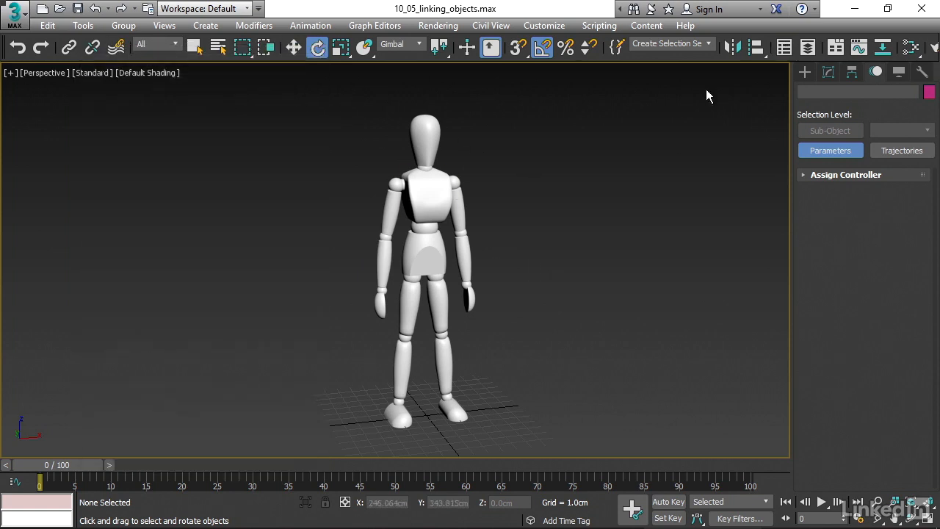
- Examine the mannequin's link tree from the pelvis down in an enlarged Schematic View window, and close it
drag(686, 52, 562, 43)
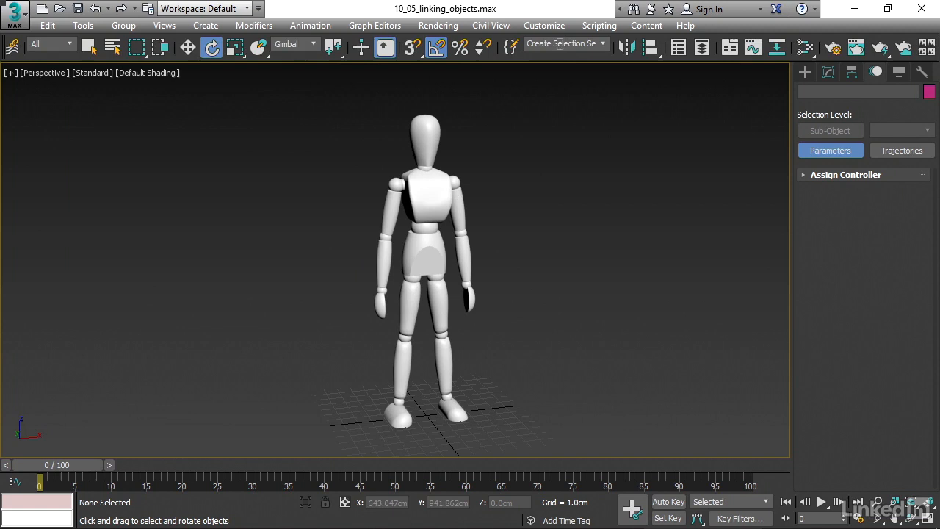
click(776, 48)
drag(723, 129, 845, 128)
drag(784, 254, 737, 466)
middle_drag(343, 330, 259, 399)
scroll(321, 378, up, 2)
scroll(258, 399, up, 2)
middle_drag(274, 342, 247, 382)
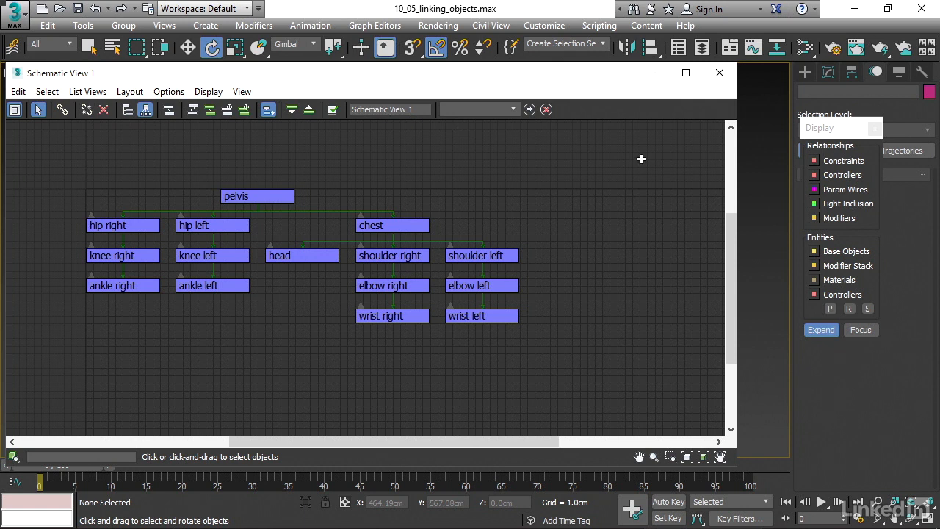
click(719, 73)
- Select the mannequin's chest in the Perspective view
middle_drag(580, 294, 625, 284)
scroll(624, 283, up, 3)
mouse_move(588, 213)
middle_down()
mouse_move(651, 252)
mouse_move(629, 296)
middle_up()
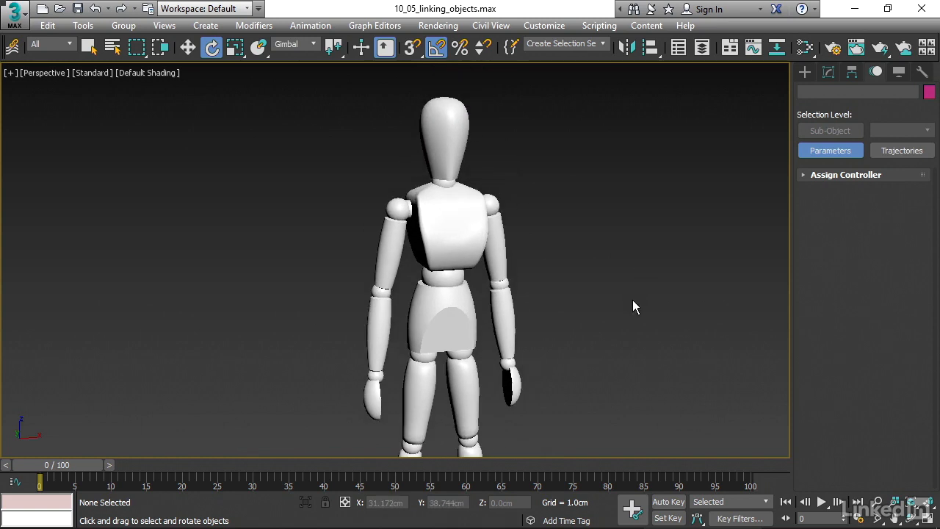
click(460, 231)
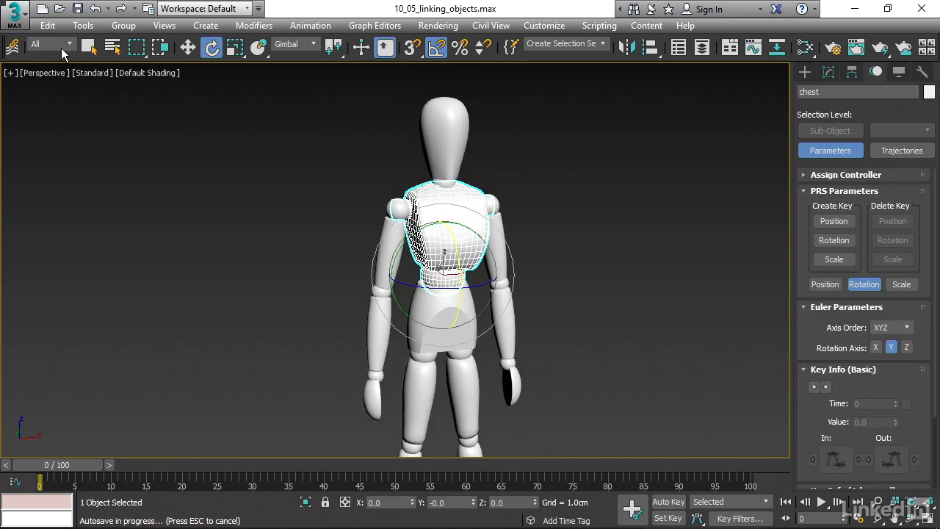
drag(64, 57, 346, 57)
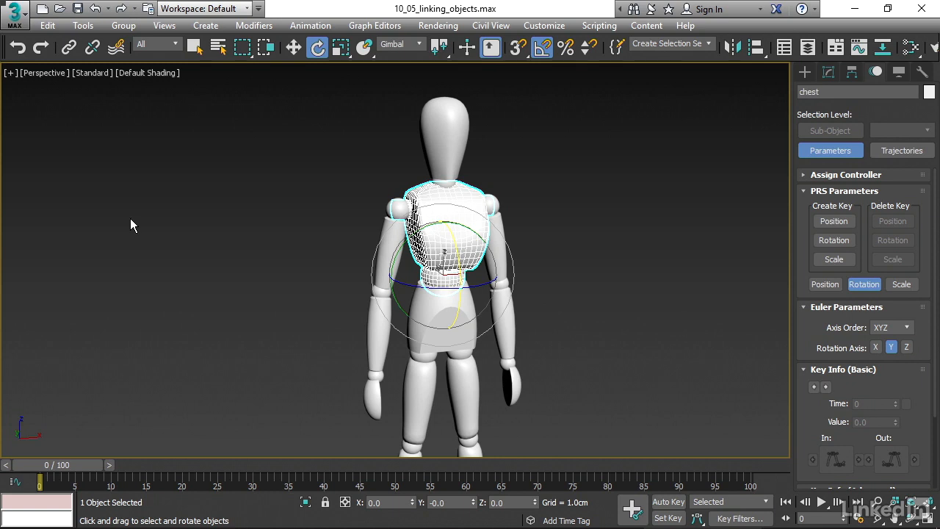
- Test-rotate the chest and the pelvis, turning the pelvis 65 degrees about X, undo the rotation and clear the selection
drag(455, 240, 463, 295)
click(562, 307)
click(465, 320)
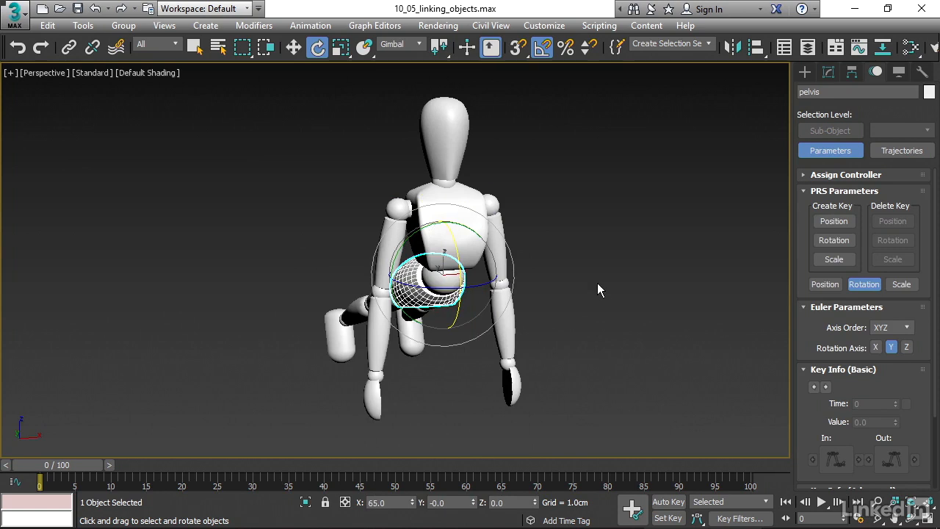
key(ctrl+z)
click(607, 233)
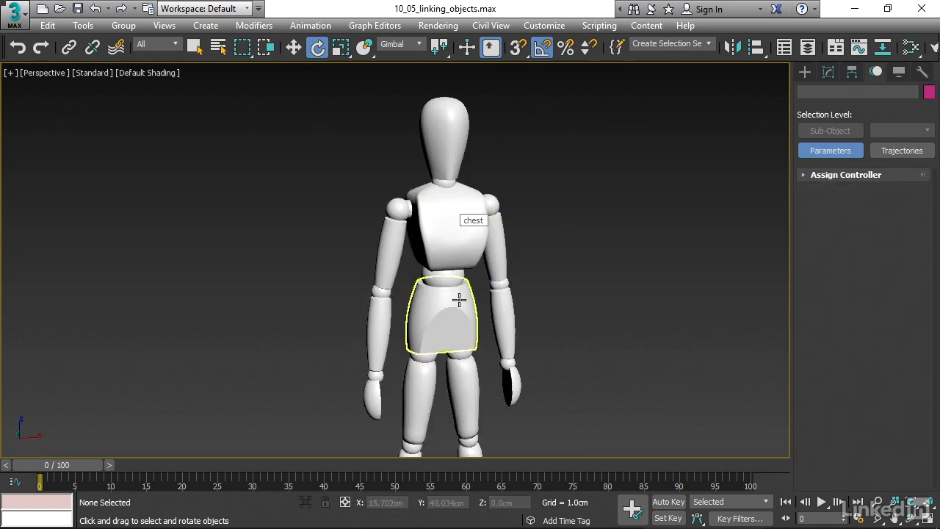
- Link the chest to the pelvis as its parent in the Scene Explorer, close the explorer and clear the selection
click(785, 48)
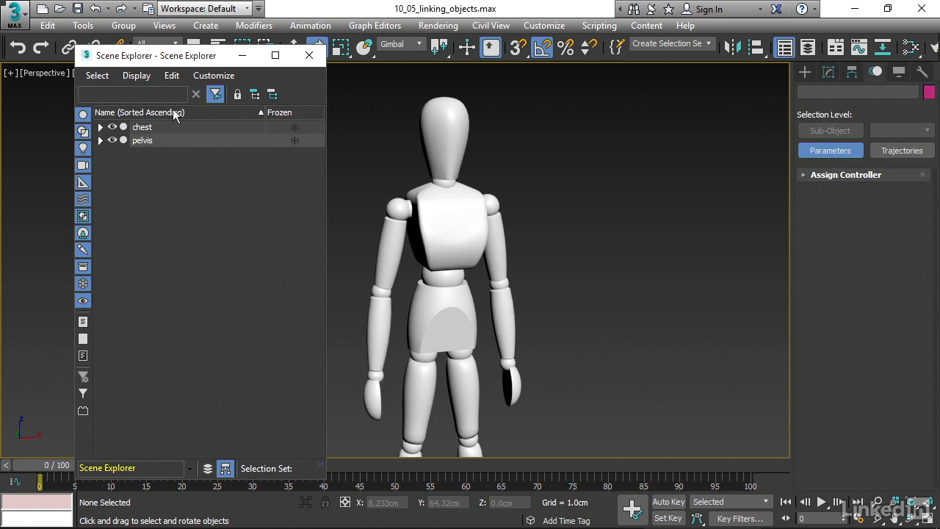
drag(205, 61, 225, 87)
click(69, 48)
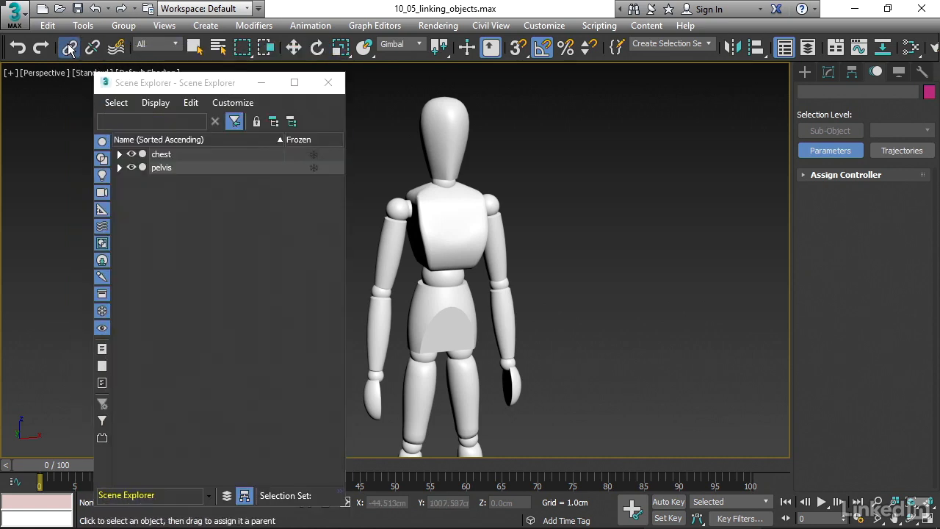
drag(163, 156, 163, 169)
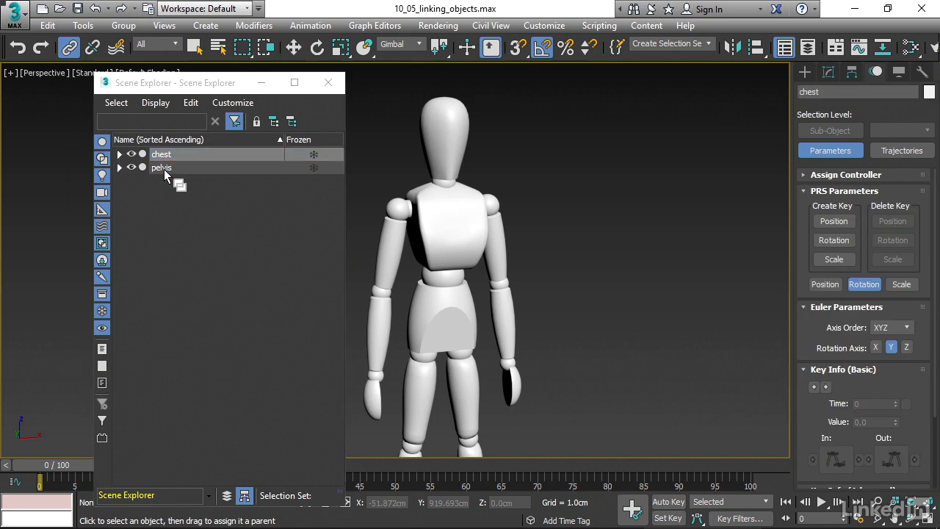
drag(164, 169, 164, 169)
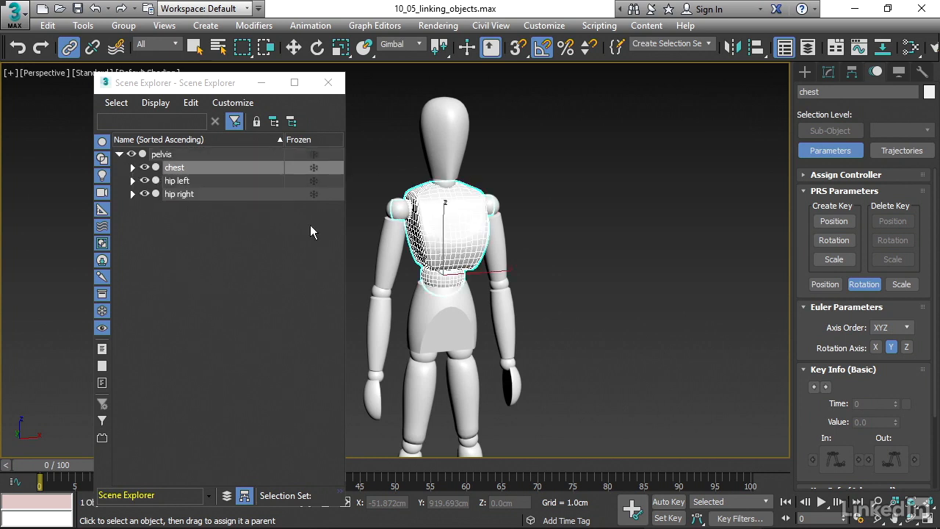
click(328, 85)
middle_drag(566, 259, 507, 204)
scroll(539, 213, down, 3)
click(508, 203)
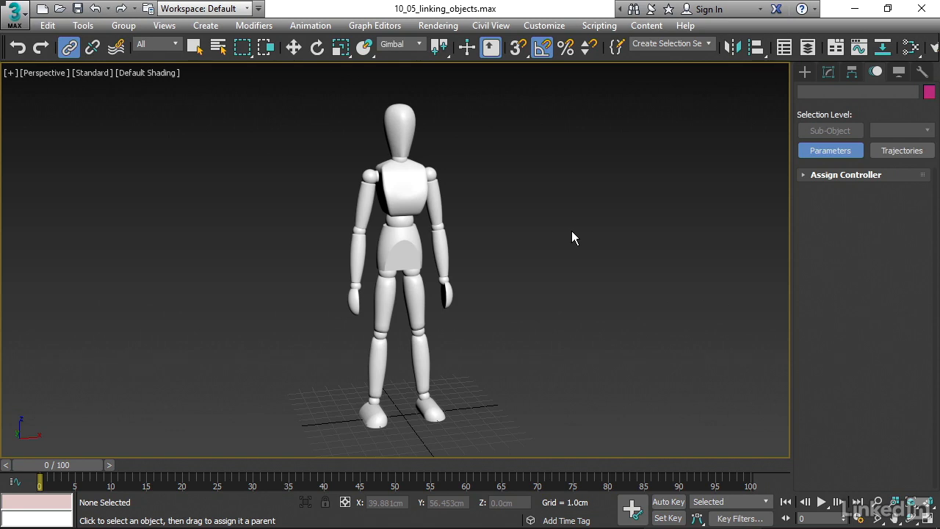
ctrl+alt+middle_drag(571, 231, 569, 245)
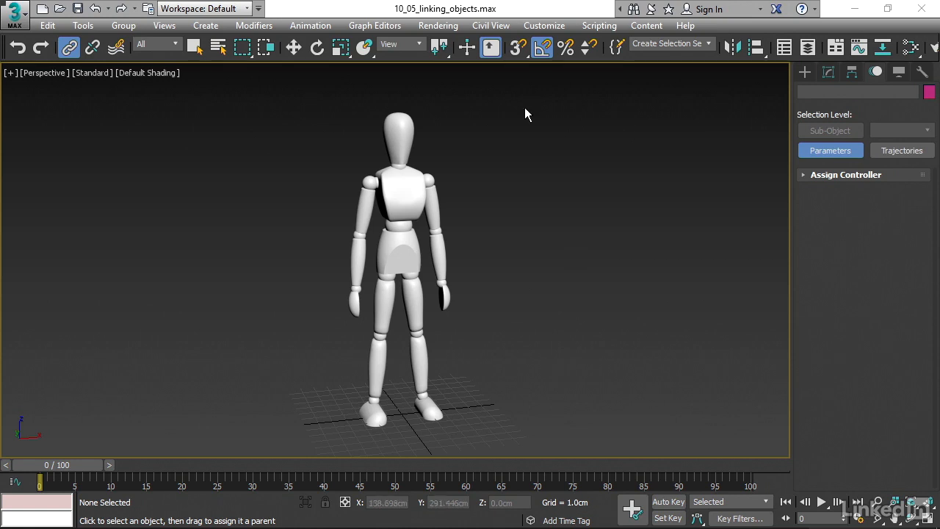
click(320, 26)
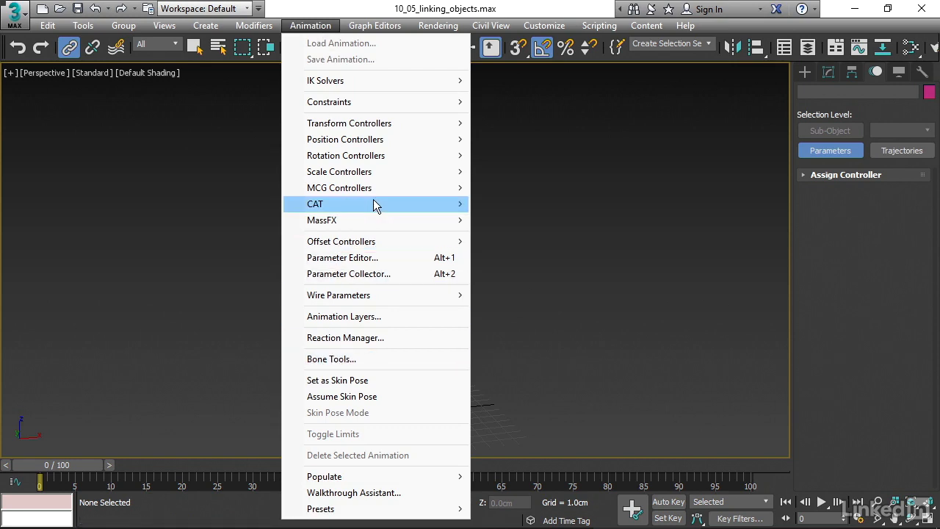
mouse_move(383, 201)
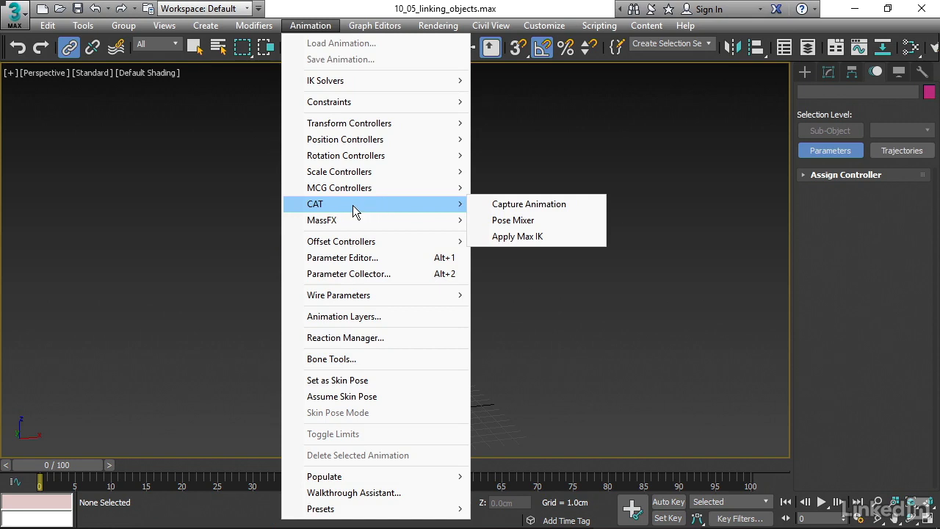
click(503, 174)
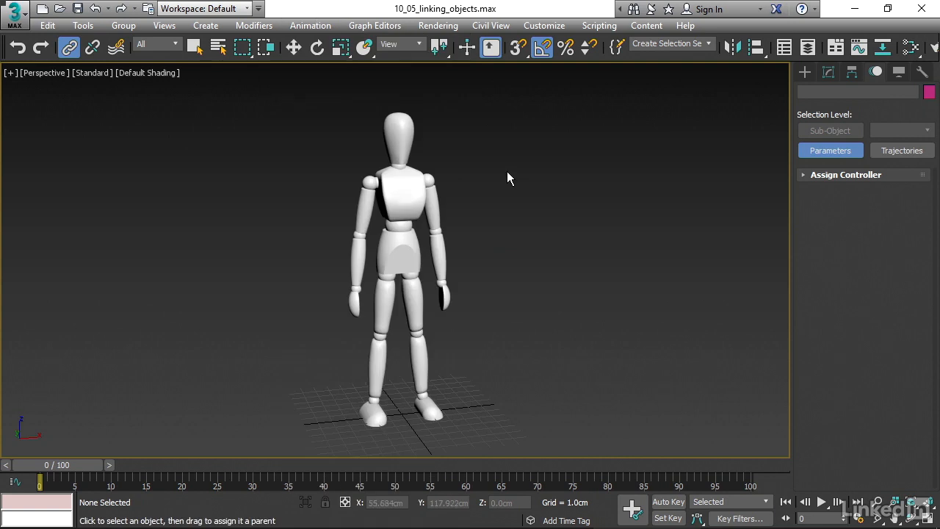